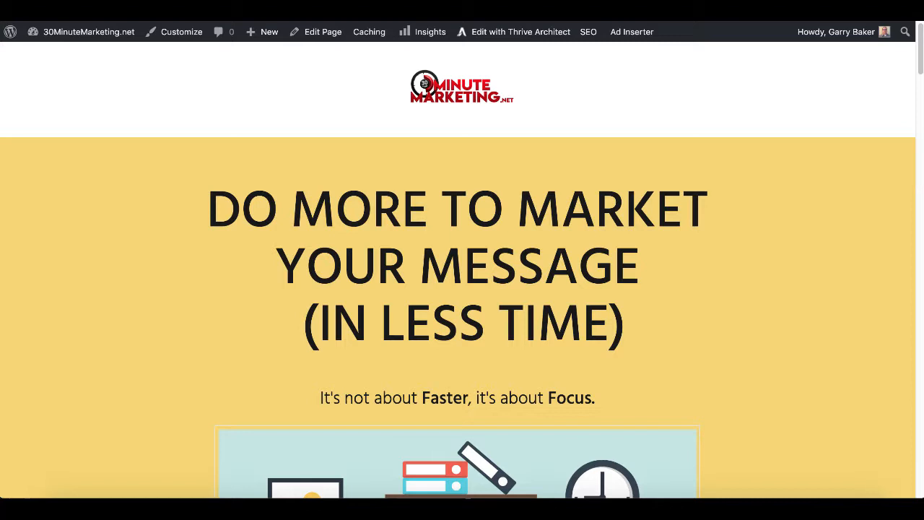
Create a new post titled "Distraction Free Writing Mode" and save it as a draft.
left_click(672, 12)
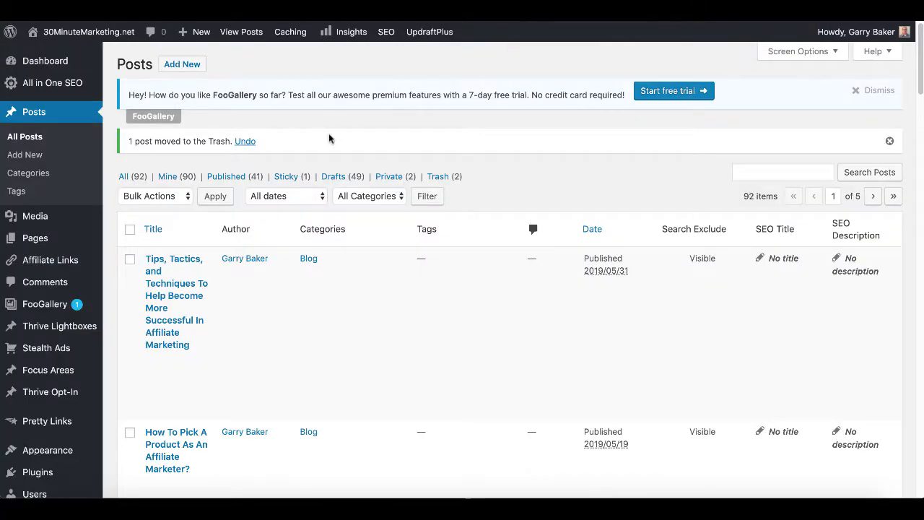
mouse_move(52, 242)
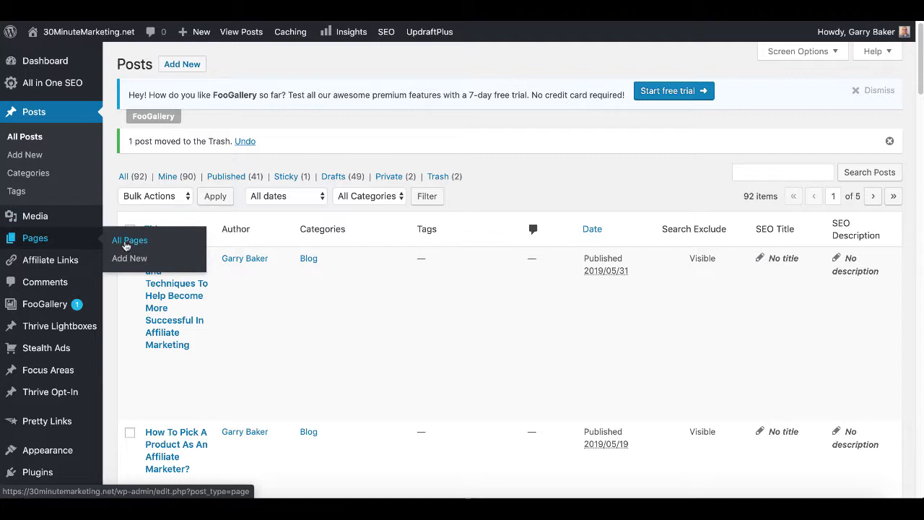
left_click(31, 159)
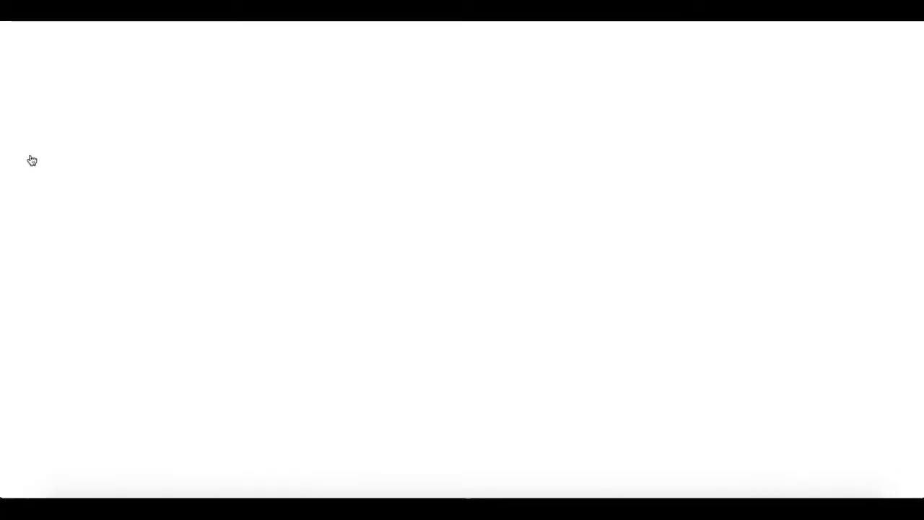
type("Distraction Free Writing Mode")
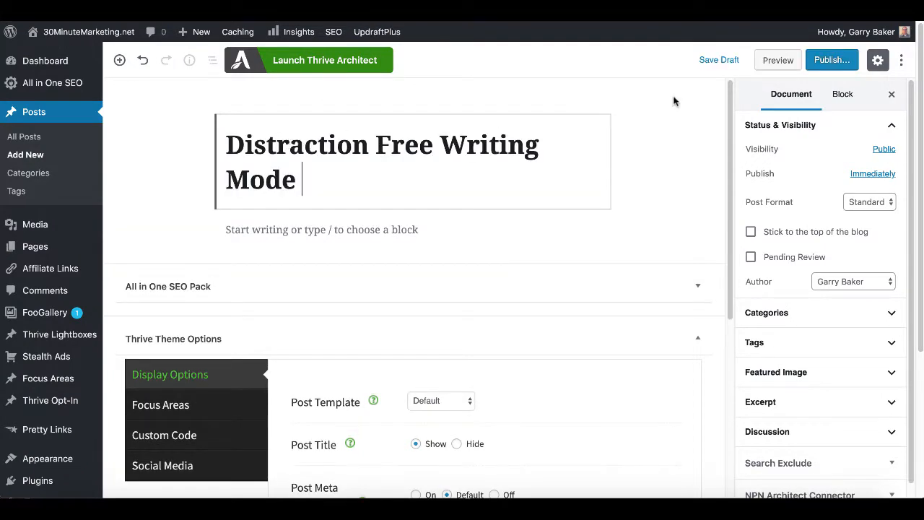
left_click(715, 59)
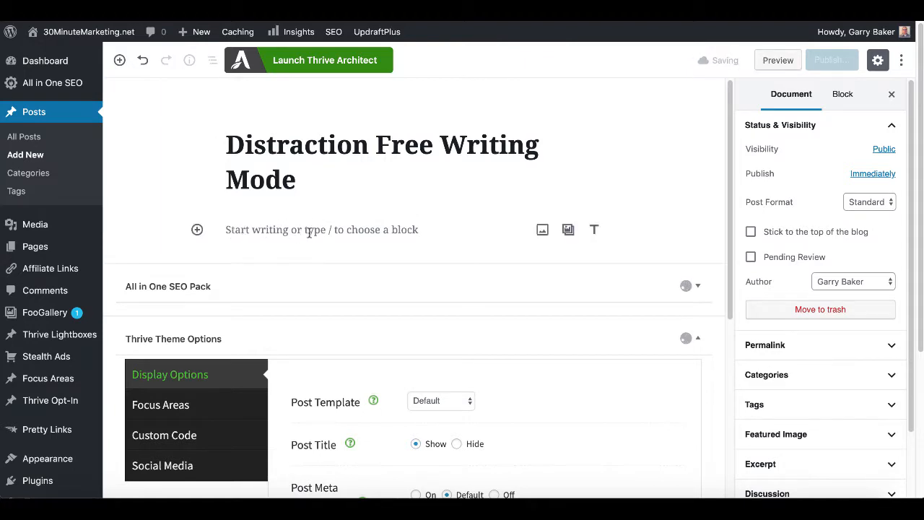
Browse the available blocks, and write "This is a paragraph block..." in the post body's paragraph.
left_click(252, 230)
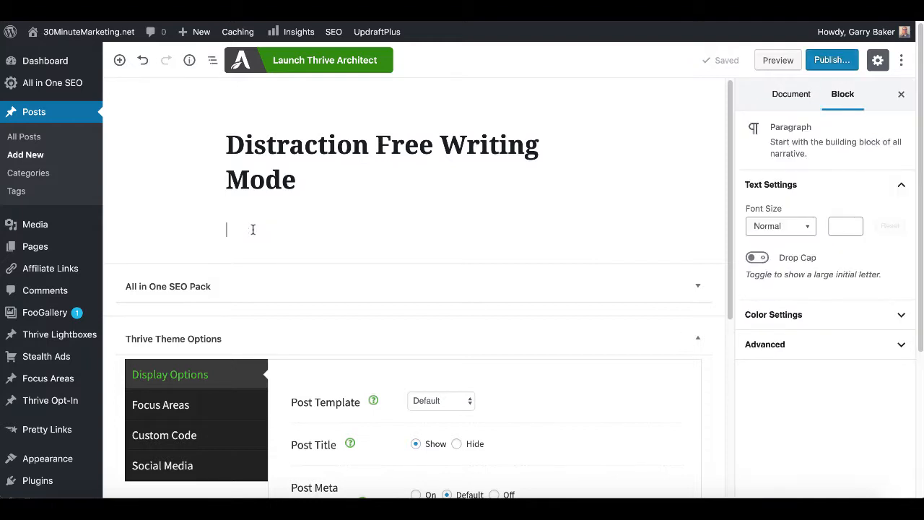
left_click(119, 60)
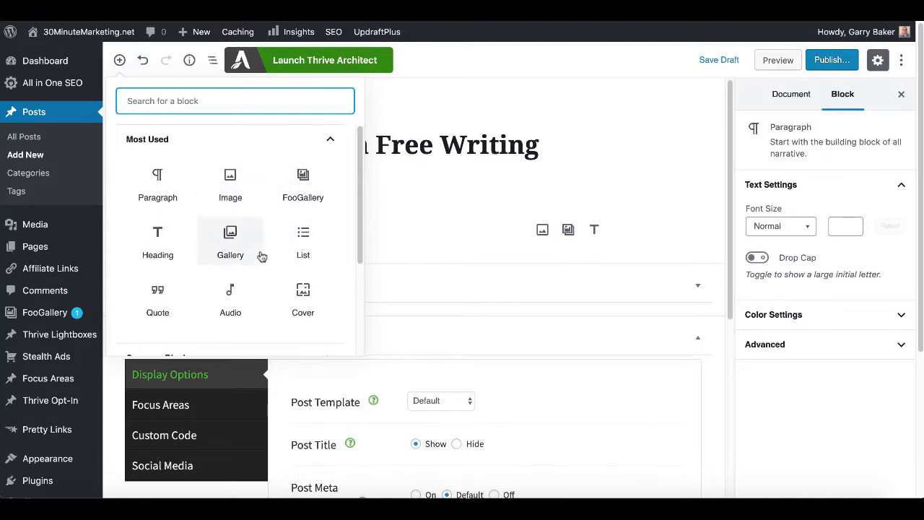
scroll(262, 257, "down", 1)
scroll(263, 257, "up", 1)
left_click(406, 226)
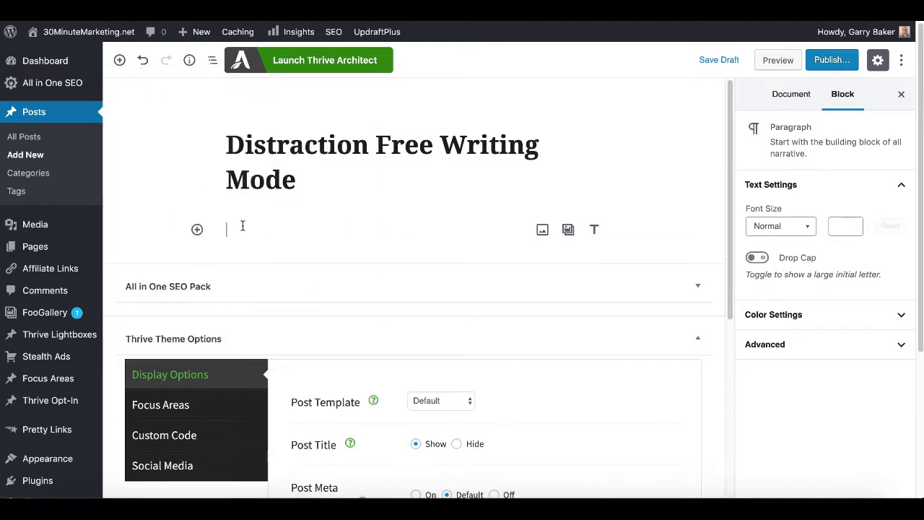
type("P")
key("BackSpace")
type("This is a para")
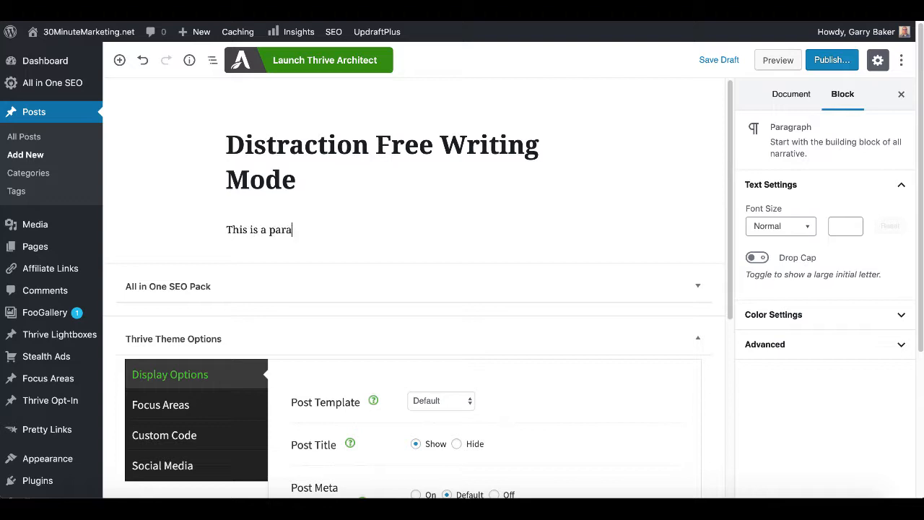
type("graph block...")
Make the word "paragraph" bold and open its link entry, leaving the link empty.
double_click(303, 229)
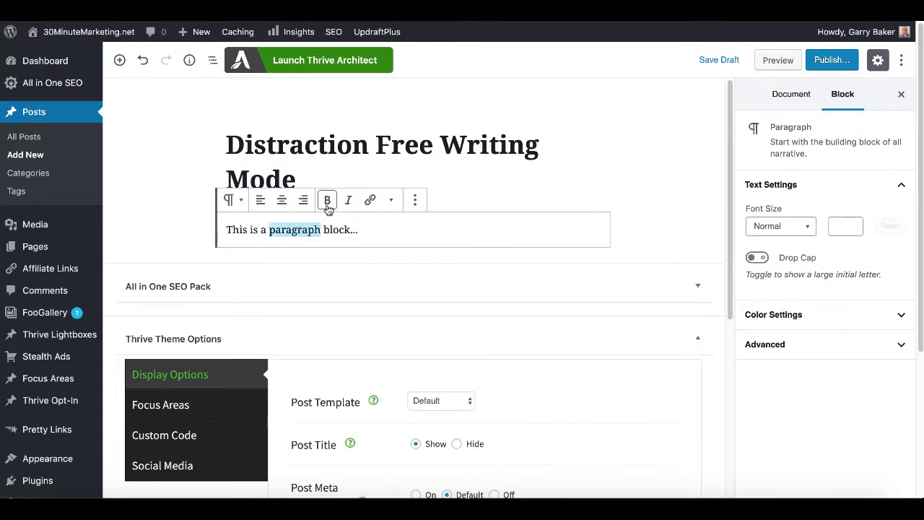
left_click(328, 206)
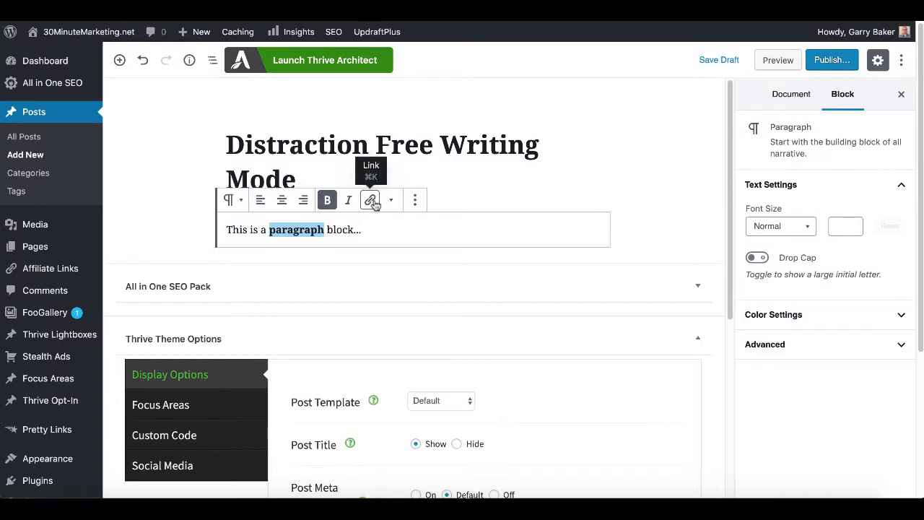
left_click(372, 201)
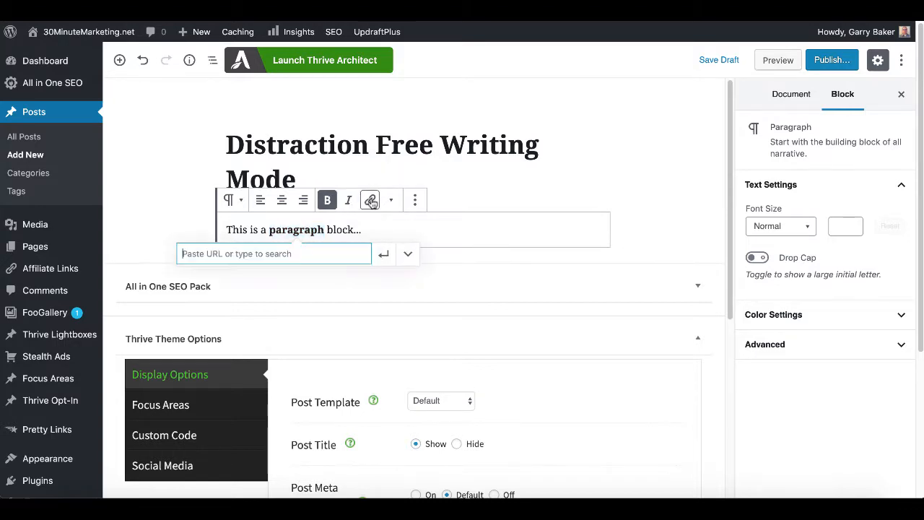
left_click(403, 231)
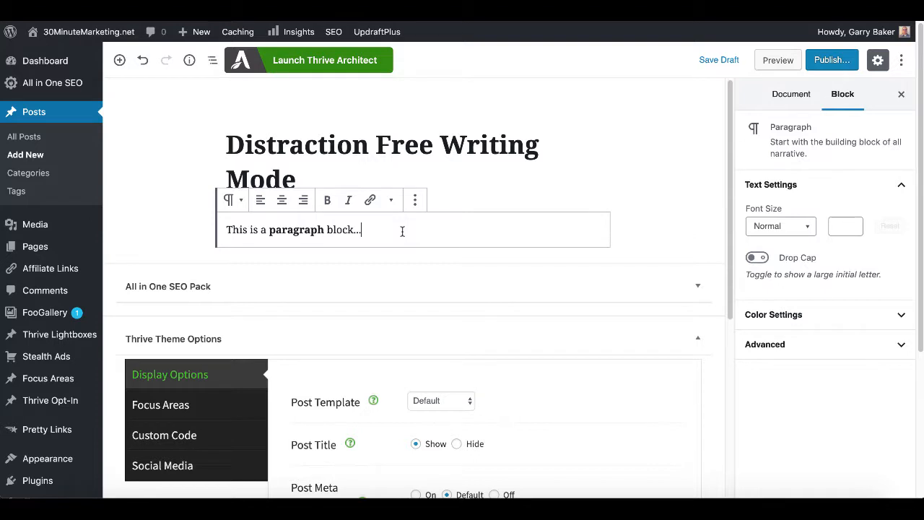
Delete all the text of the body paragraph, leaving the block empty.
key("BackSpace")
key("BackSpace")
key("BackSpace")
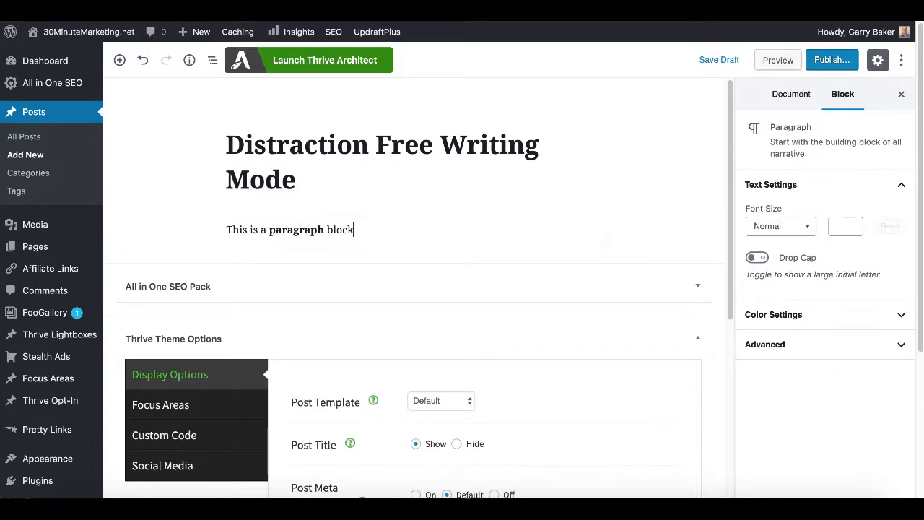
key("BackSpace")
key("BackSpace")
key("BackSpace")
key("BackSpace")
key("BackSpace")
key("BackSpace")
key("BackSpace")
key("BackSpace")
key("BackSpace")
key("BackSpace")
key("BackSpace")
key("BackSpace")
key("BackSpace")
key("BackSpace")
key("BackSpace")
key("BackSpace")
key("BackSpace")
key("BackSpace")
key("BackSpace")
key("BackSpace")
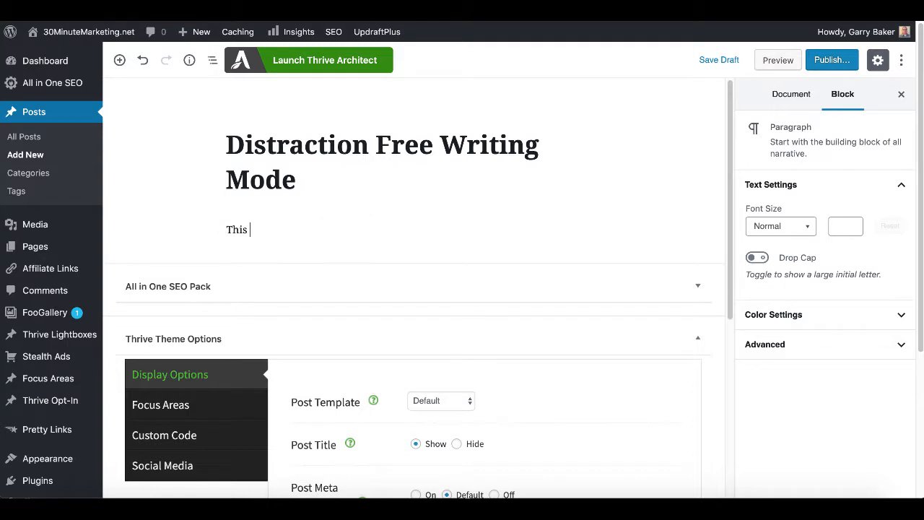
key("BackSpace")
key("BackSpace")
key("BackSpace")
key("BackSpace")
key("BackSpace")
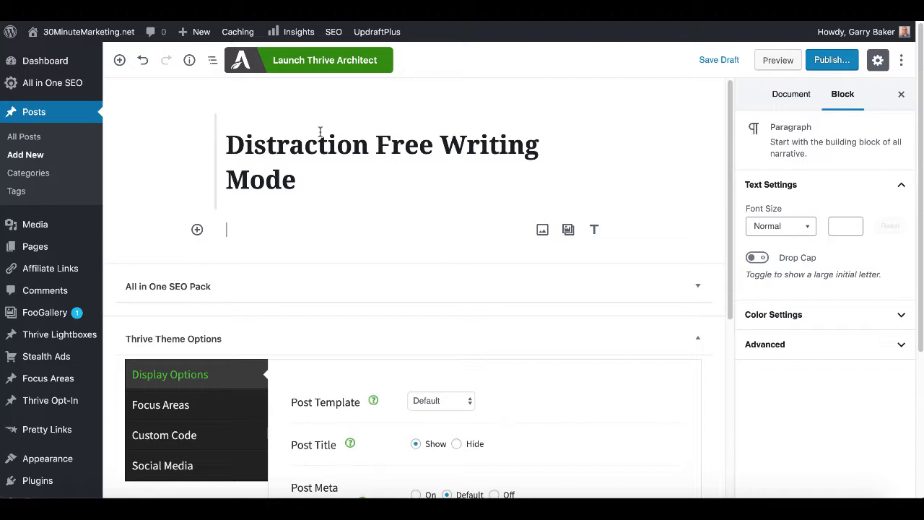
Open the post in Thrive Architect and add a text element below the title.
left_click(322, 64)
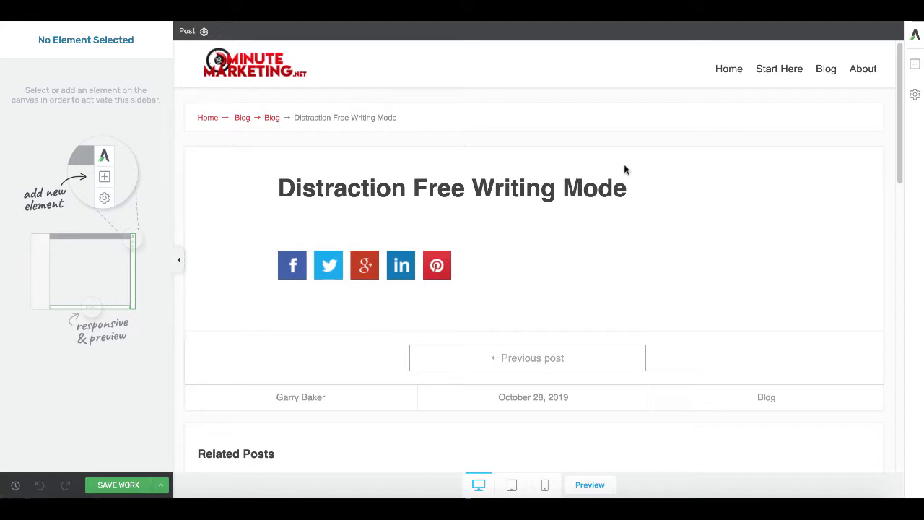
left_click(914, 66)
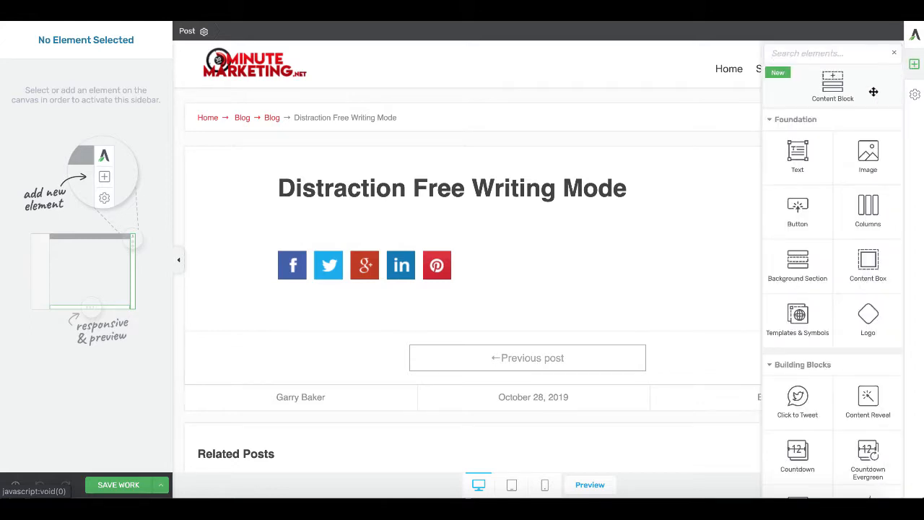
left_click(802, 154)
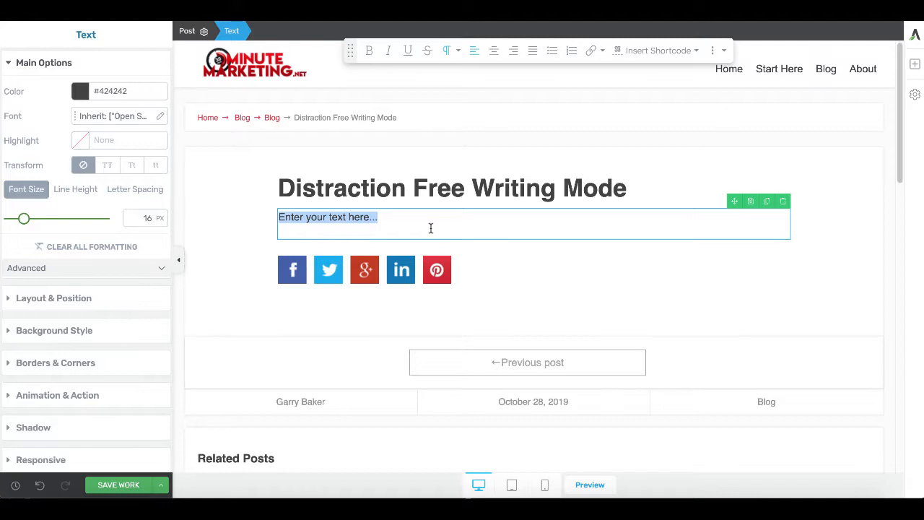
Replace the placeholder with "This is a text vs the paragraph block that wordpress...." and add three line breaks below it.
type("This is a")
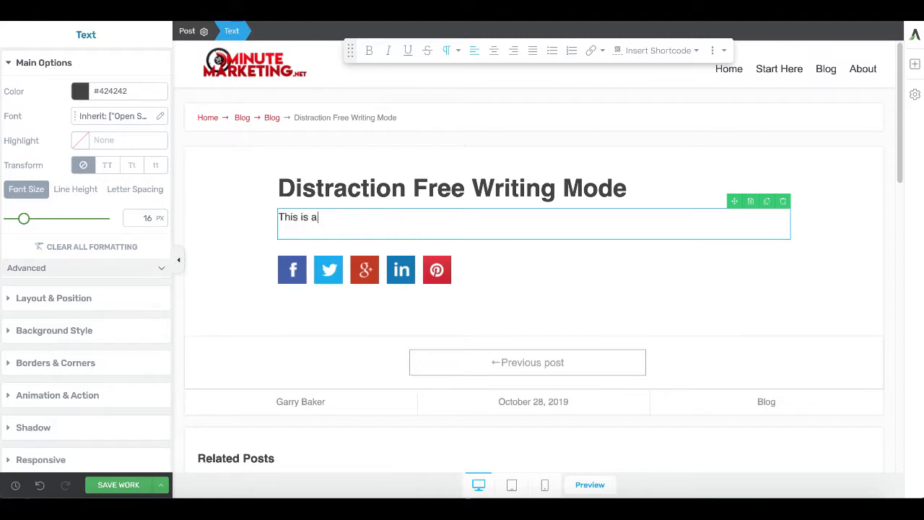
type(" text vs the paragraph block that ")
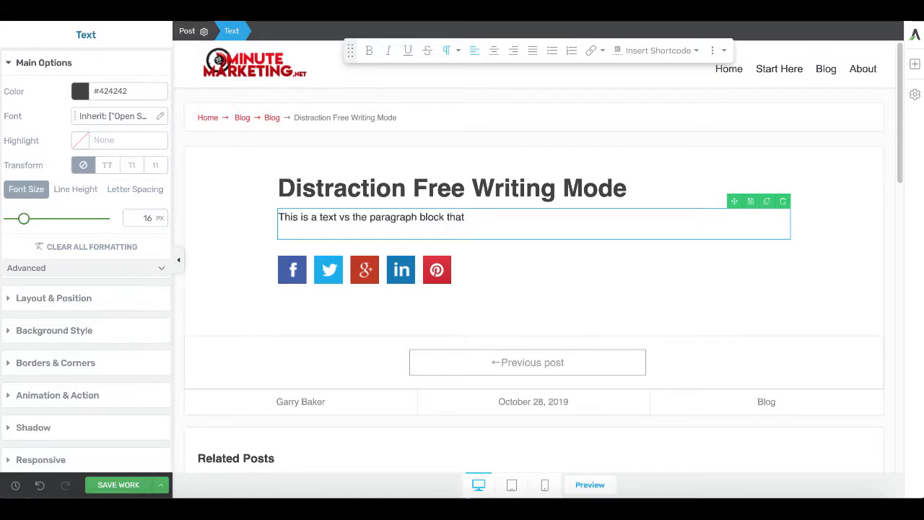
type("wordpress....")
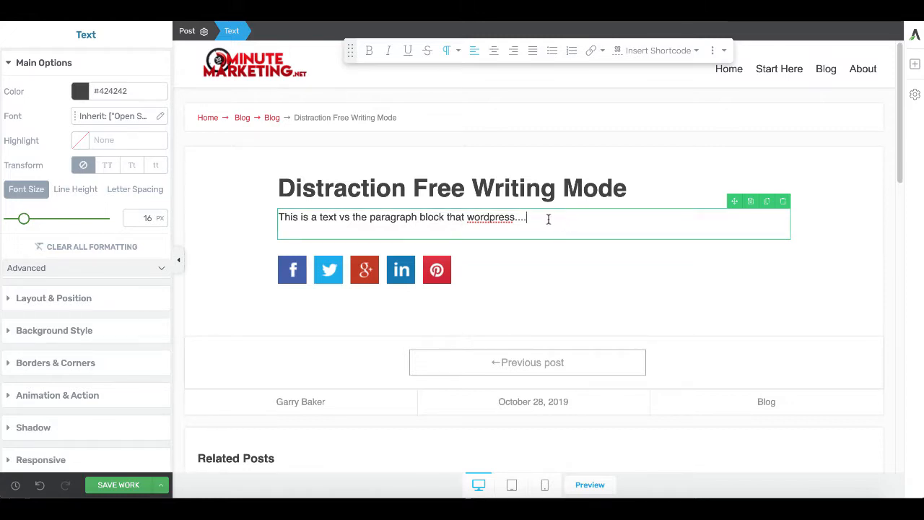
key("Return")
key("Return")
key("Return")
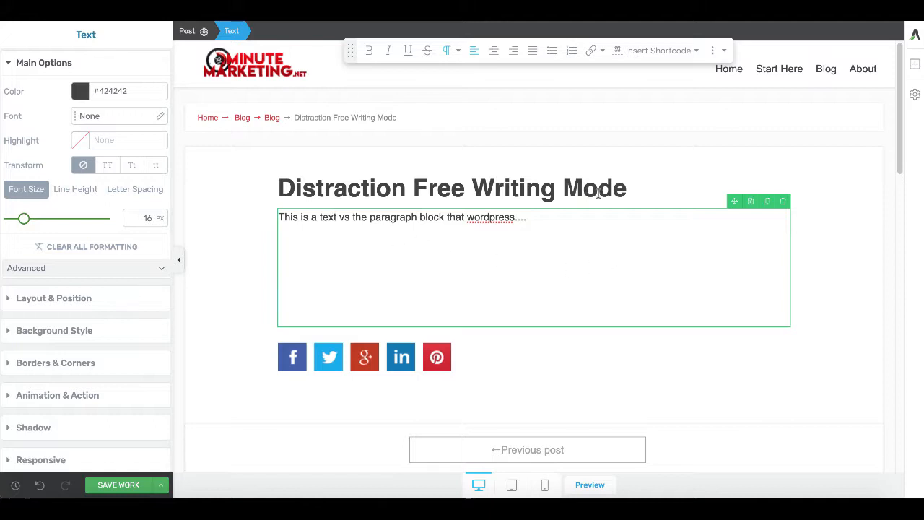
Switch the text element to Distraction Free Mode and add the line "THe green box has gone away..." followed by a line break.
left_click(716, 54)
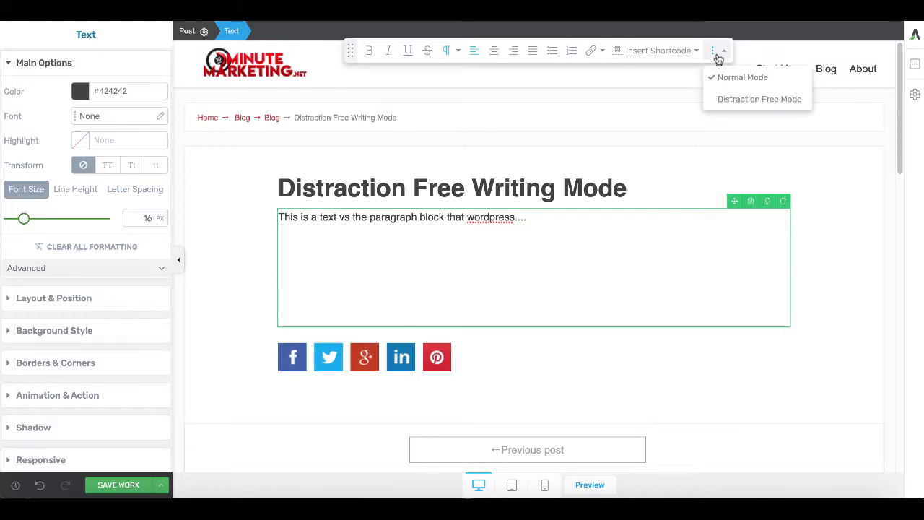
left_click(722, 101)
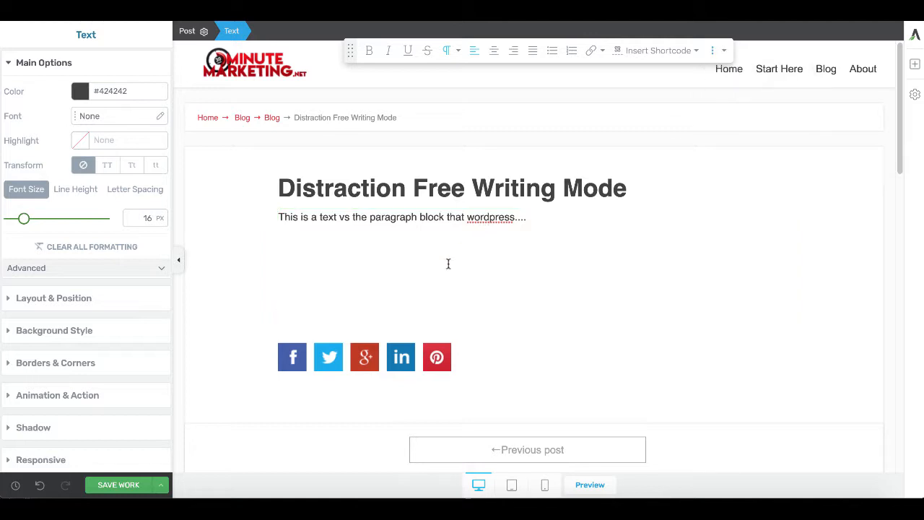
type("THe boxo")
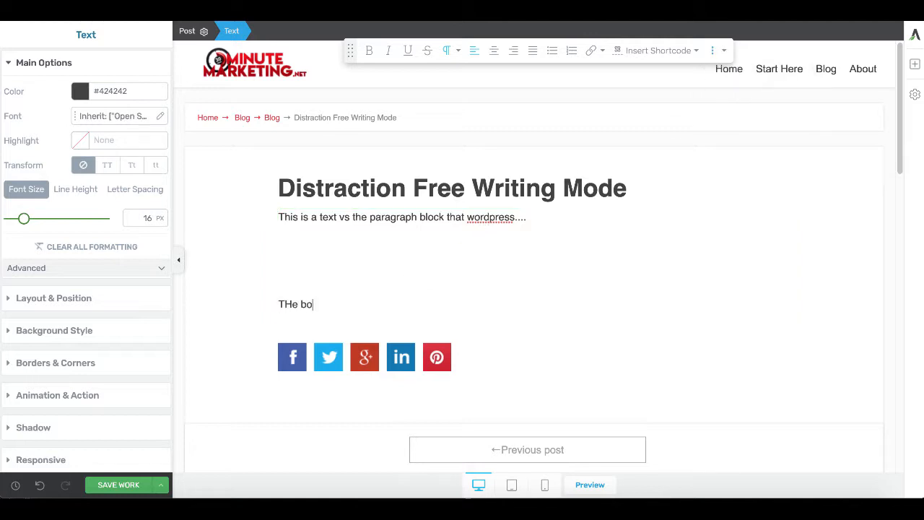
key("BackSpace")
key("BackSpace")
key("BackSpace")
key("BackSpace")
key("BackSpace")
type("green box has gone")
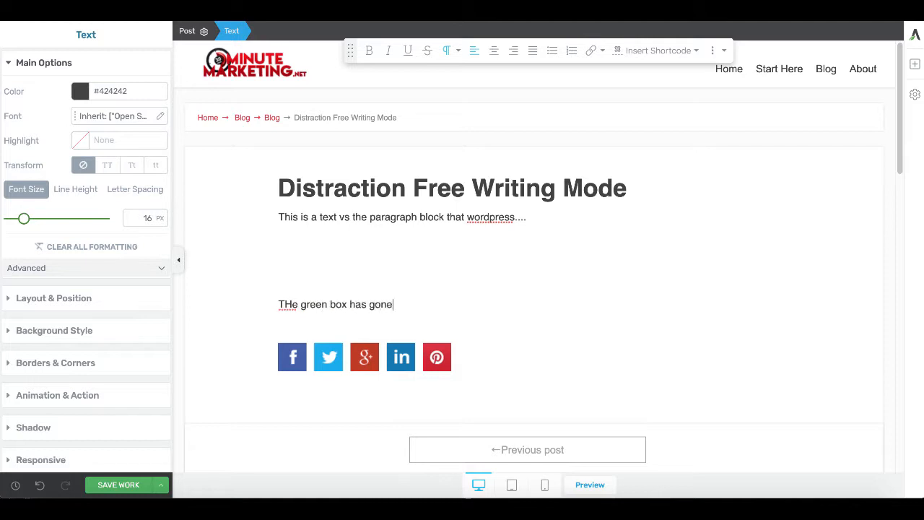
type(" away...")
key("Return")
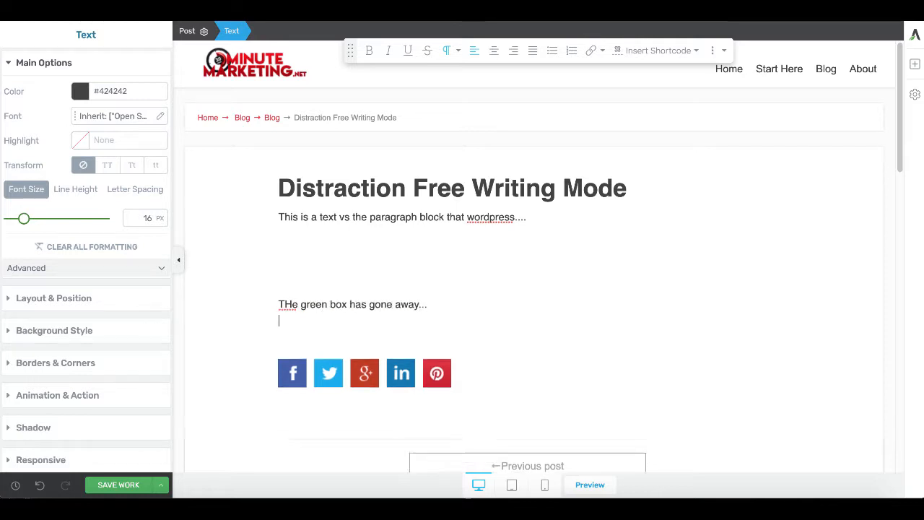
Add an image element below the text and insert the rottweiler puppies picture from the media library.
left_click(915, 65)
left_click_drag(855, 158, 450, 339)
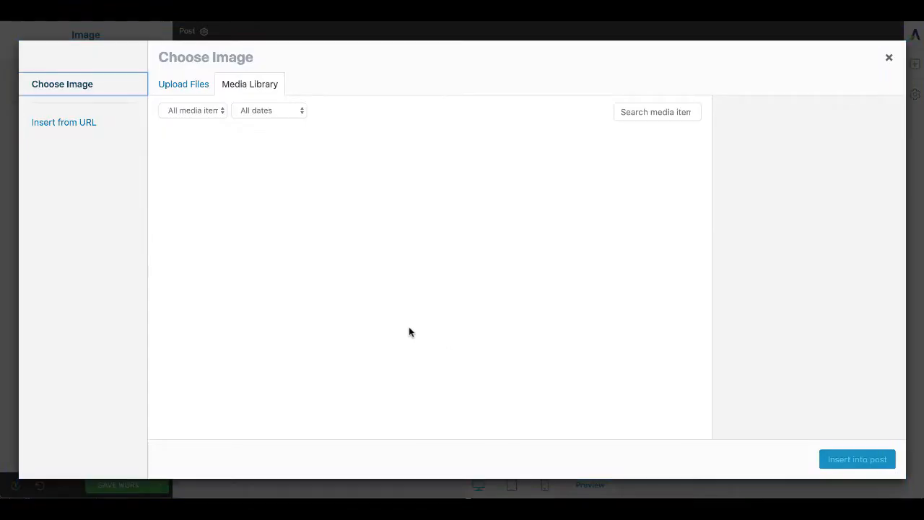
left_click(200, 176)
left_click(858, 458)
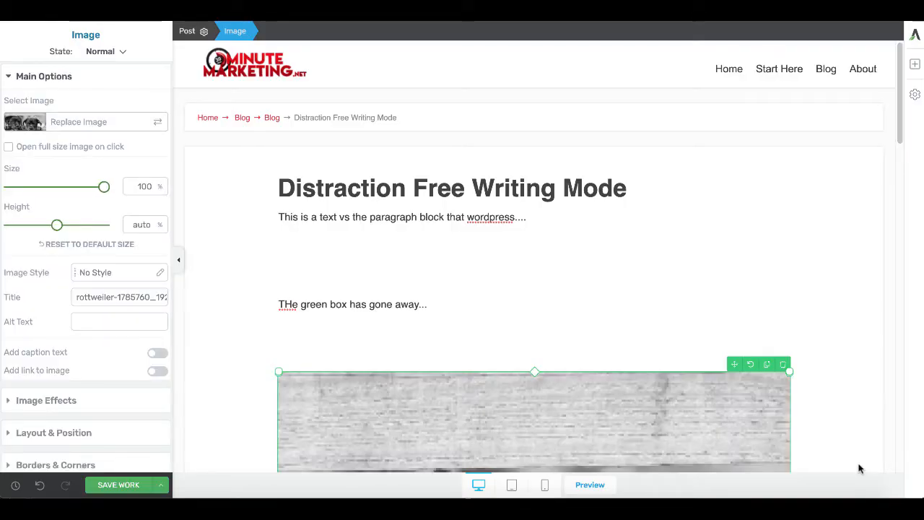
Select the text element above the image and switch it back to Normal Mode.
scroll(727, 418, "down", 3)
left_click(444, 133)
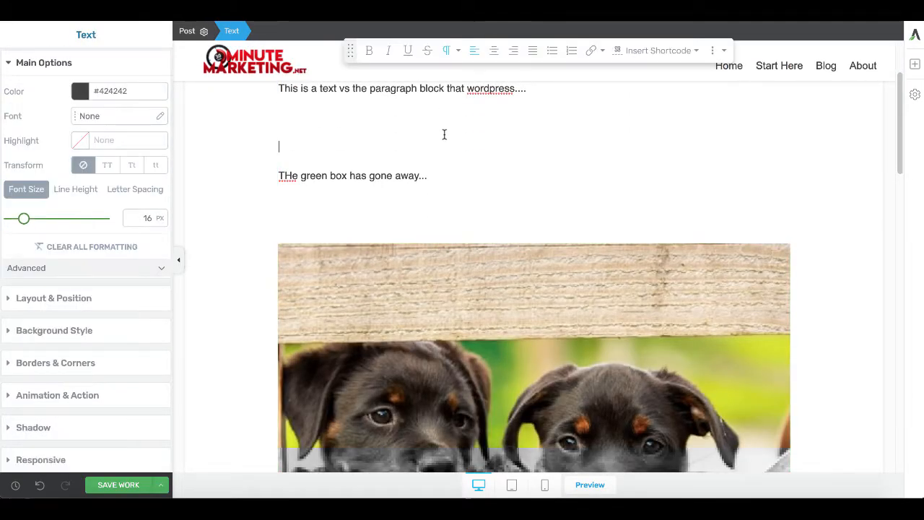
scroll(434, 145, "up", 1)
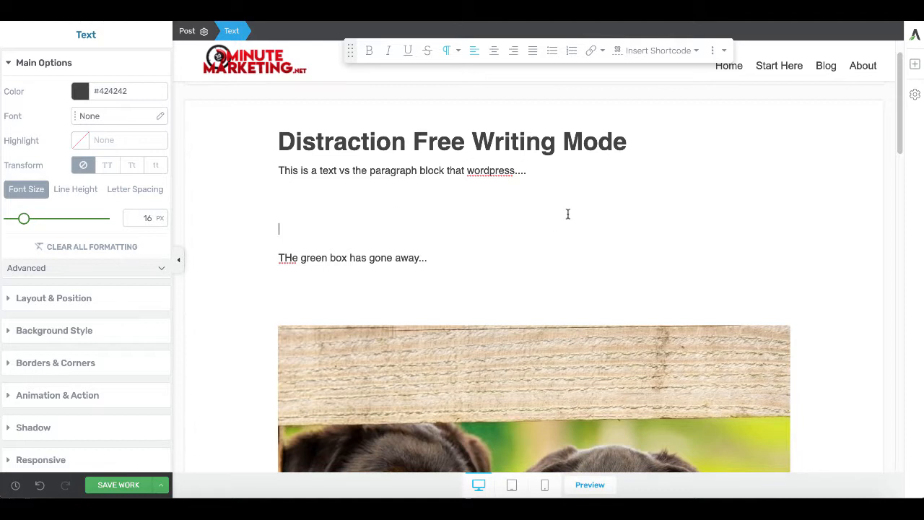
scroll(568, 214, "up", 1)
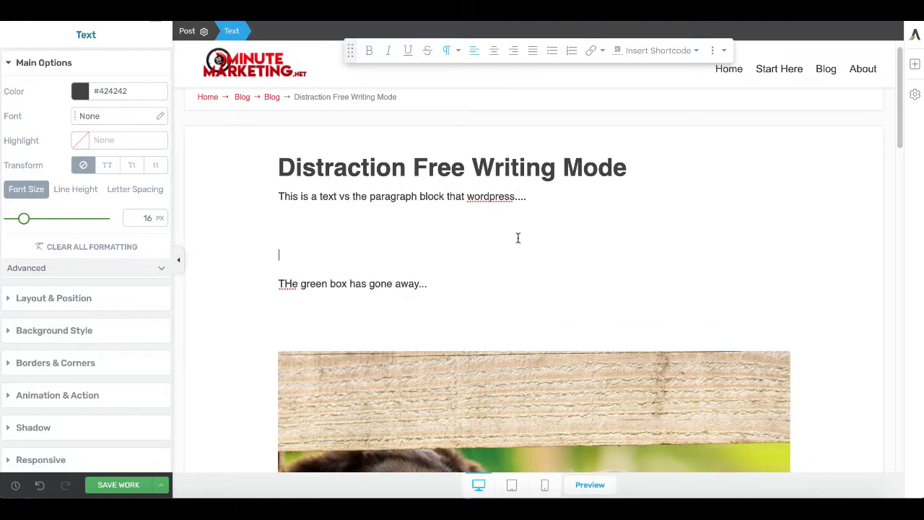
left_click(723, 52)
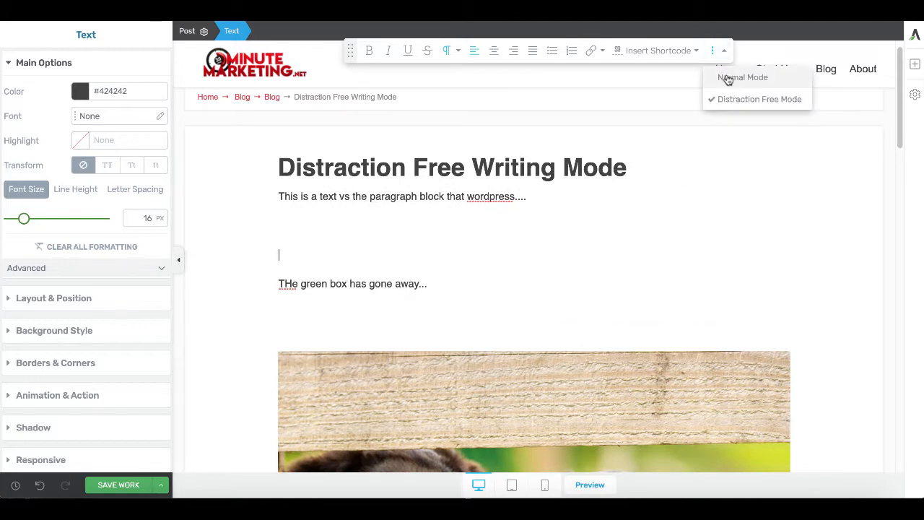
left_click(729, 80)
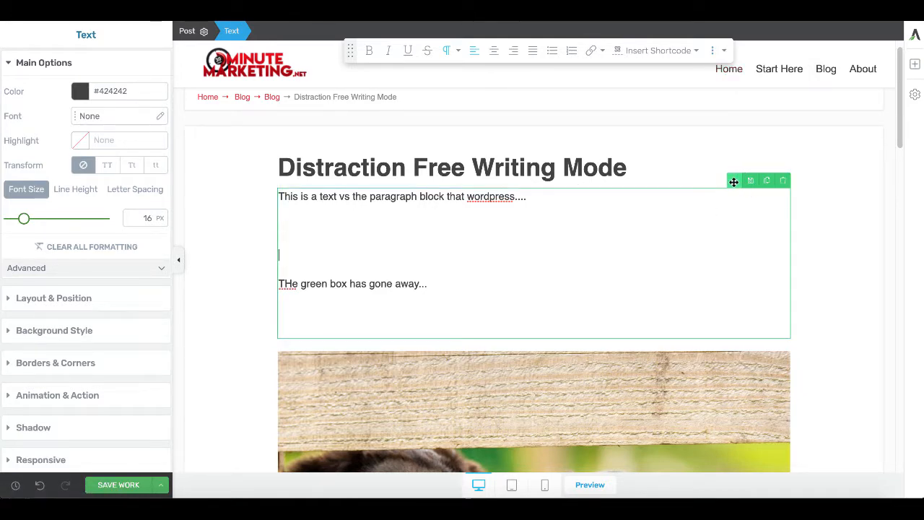
Move the text element below the puppies image and duplicate it there.
left_click_drag(734, 181, 573, 221)
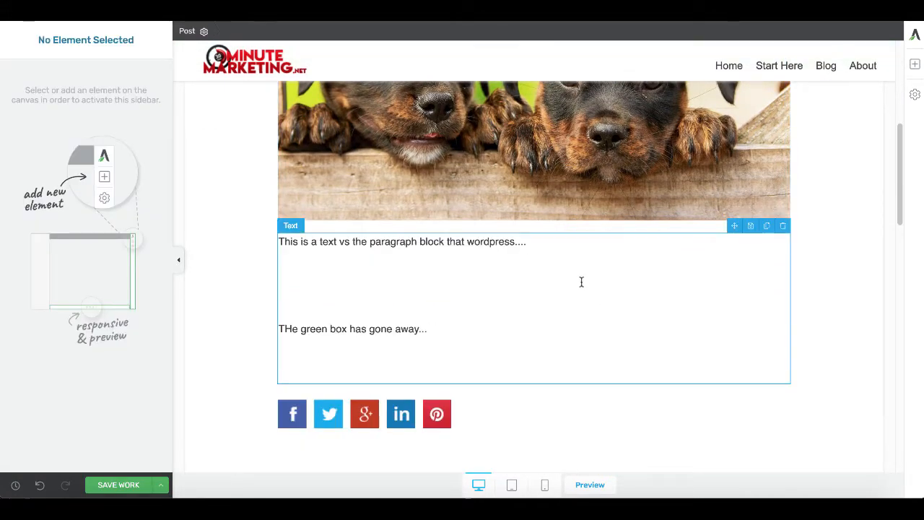
left_click(581, 281)
left_click(767, 226)
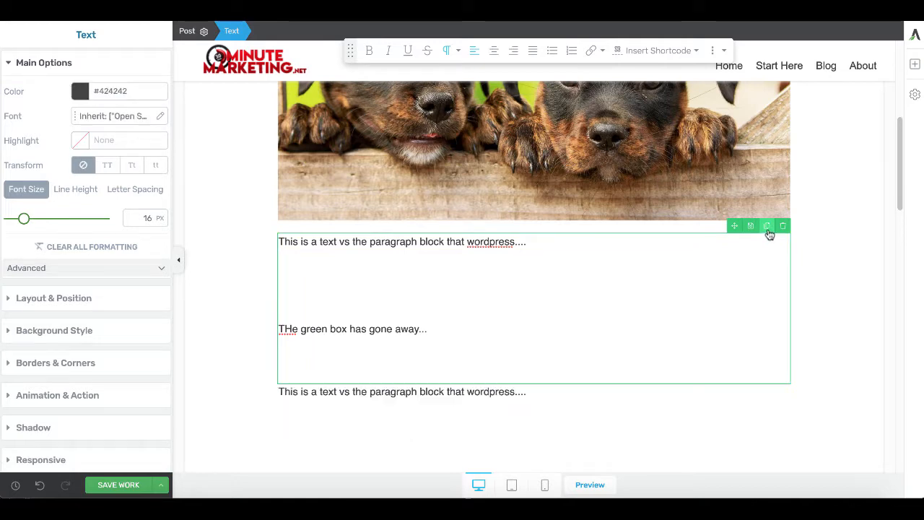
left_click(677, 351)
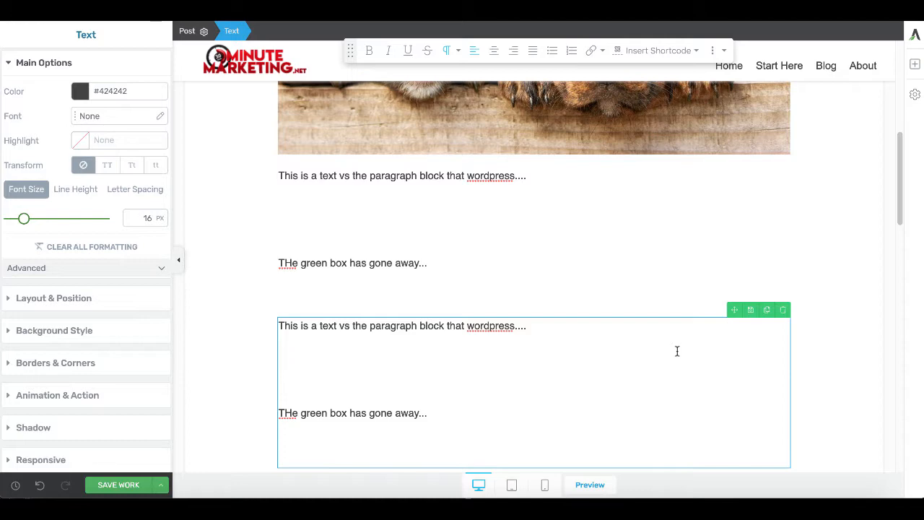
scroll(677, 351, "up", 5)
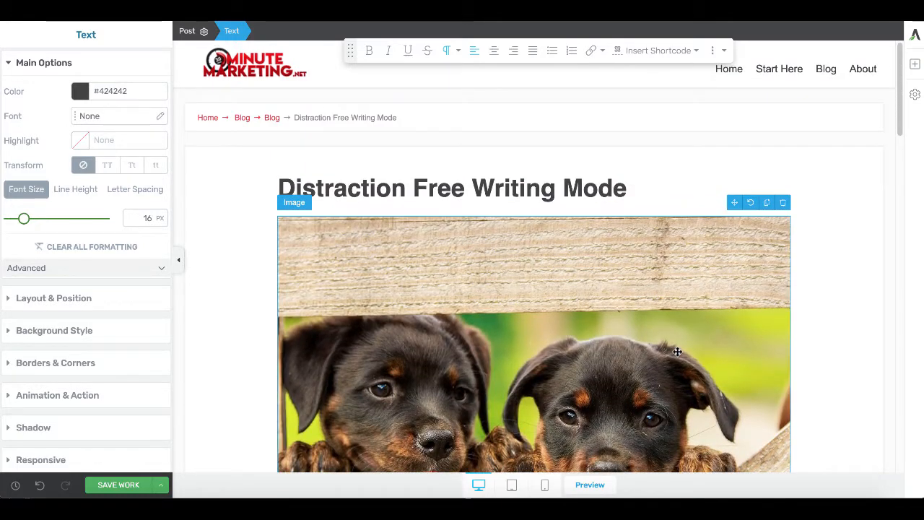
left_click(431, 283)
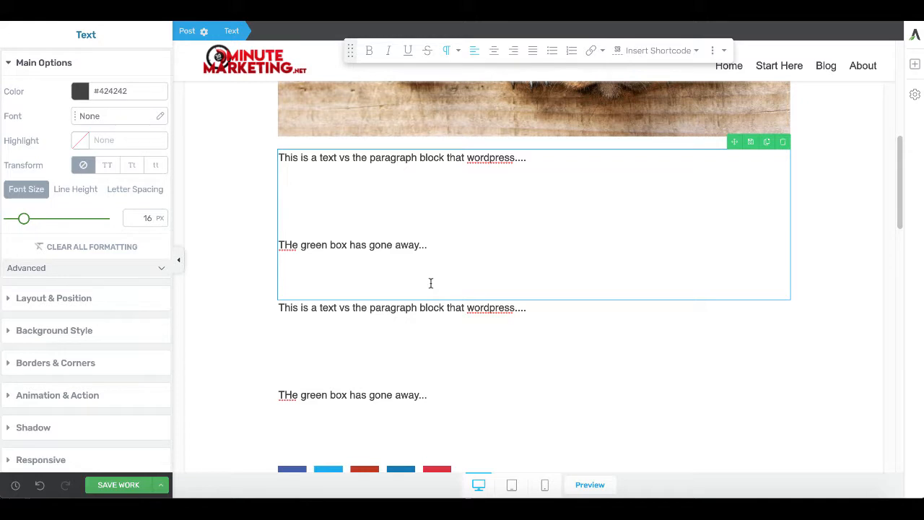